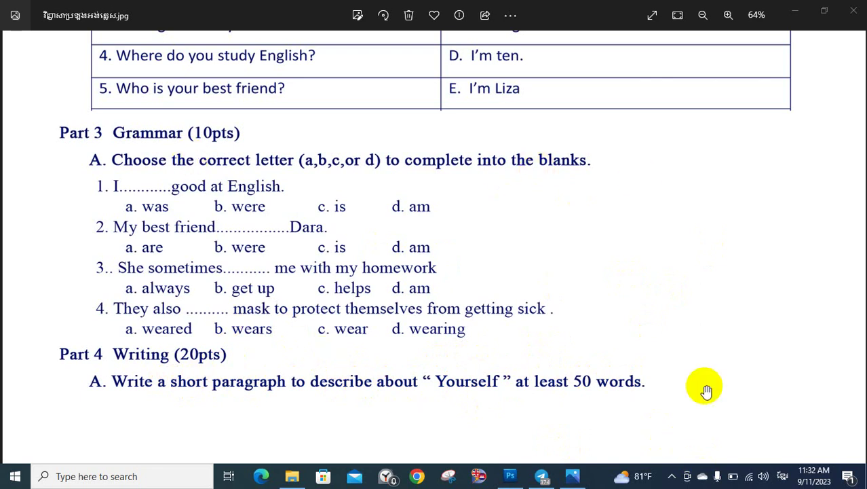
click(673, 477)
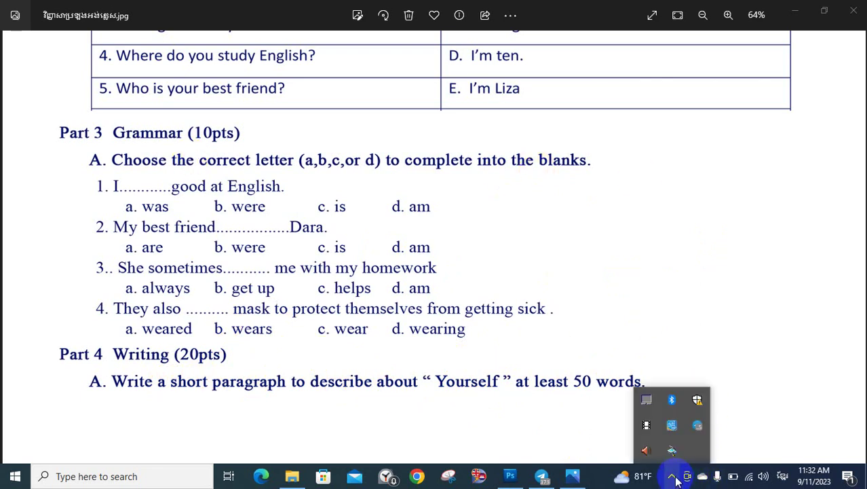
click(527, 284)
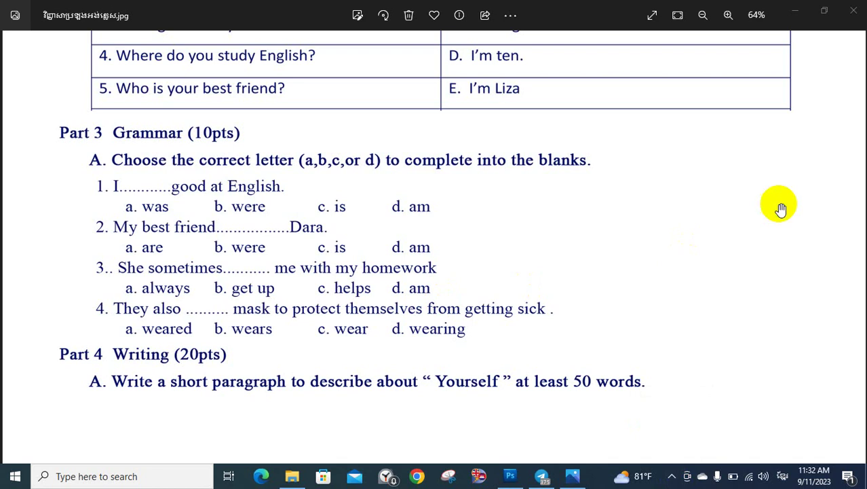
- Switch to Photoshop and create a new 21 × 30 cm RGB document at 100 pixels/cm with a white background
click(510, 476)
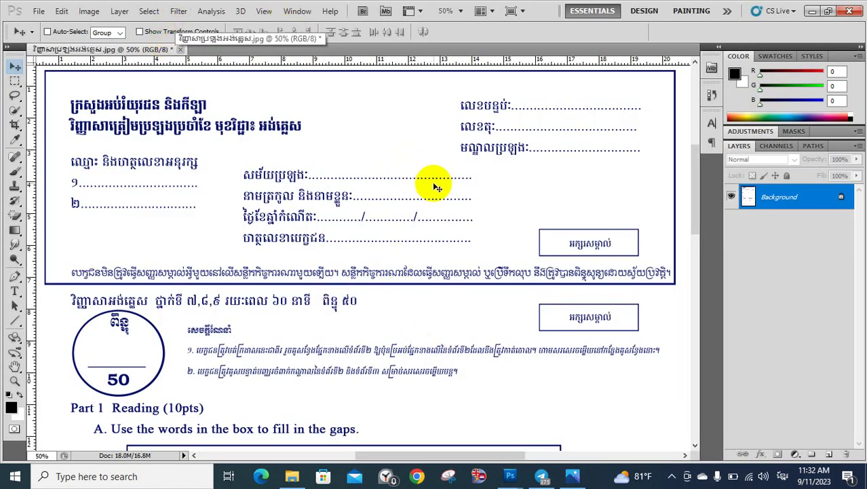
key(ctrl+n)
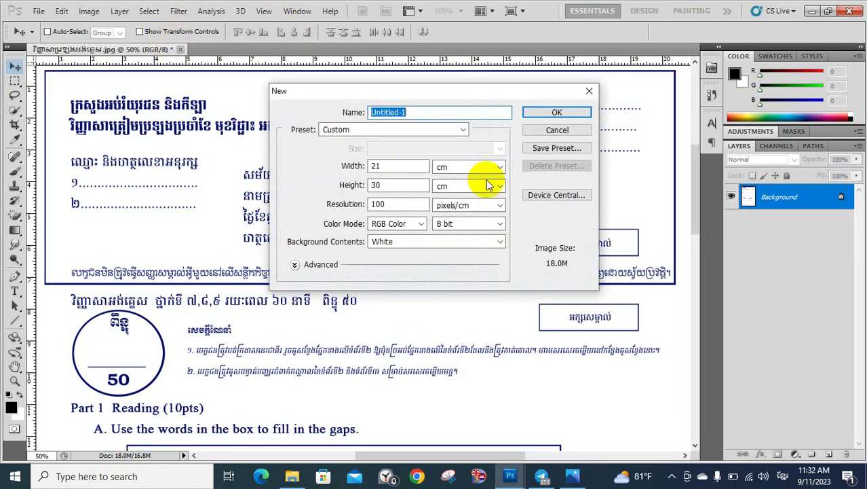
click(528, 115)
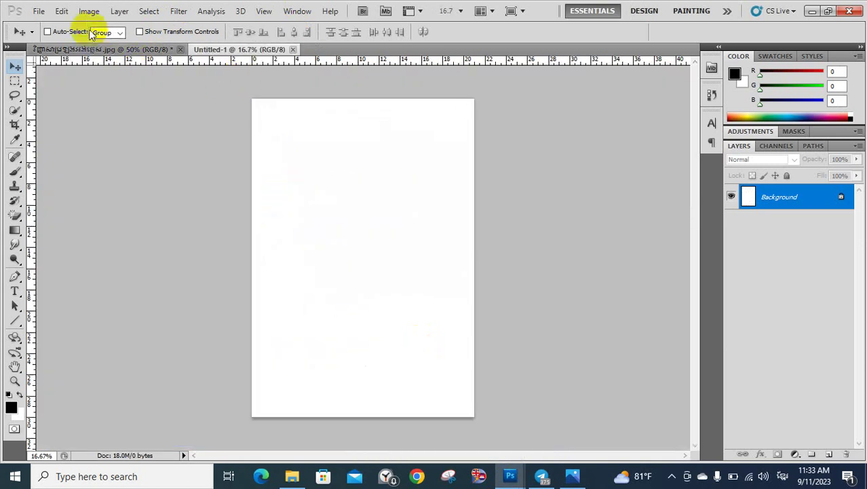
- Rotate the new blank canvas 90° clockwise so the page is in landscape format
click(85, 15)
mouse_move(136, 127)
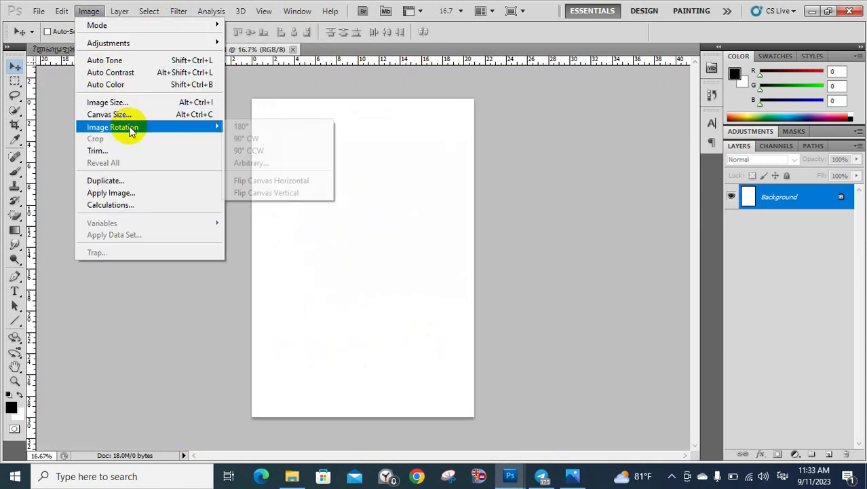
click(257, 139)
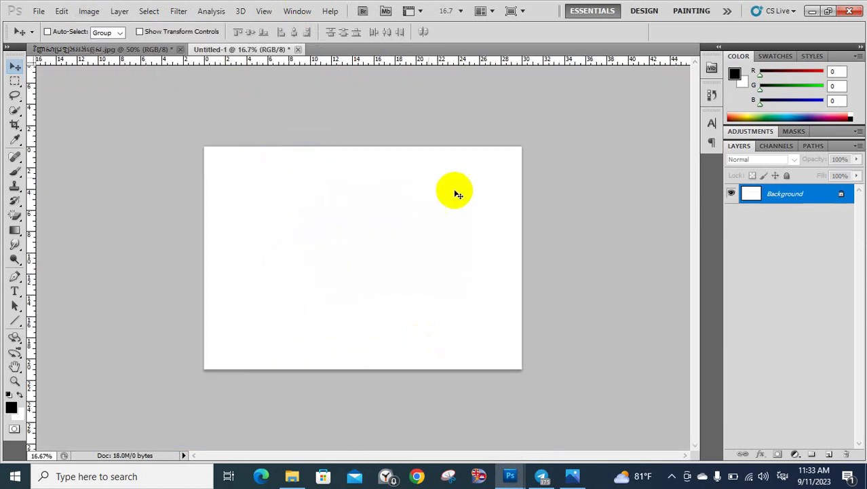
key(ctrl+plus)
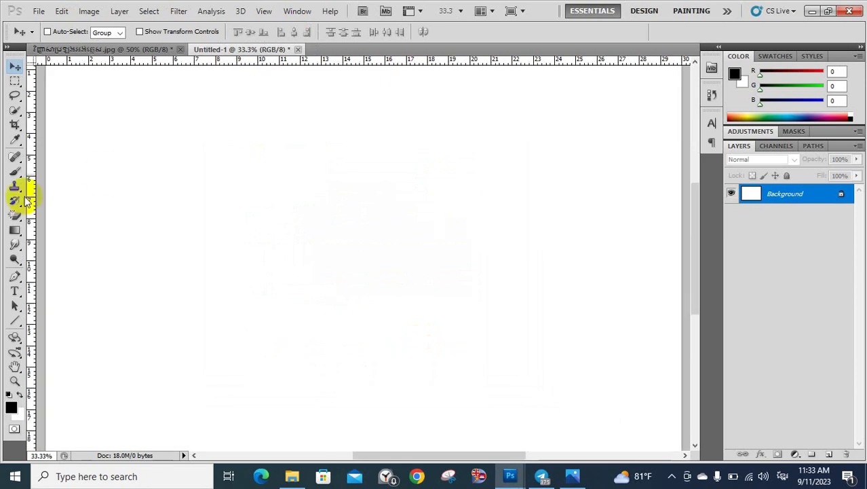
click(13, 293)
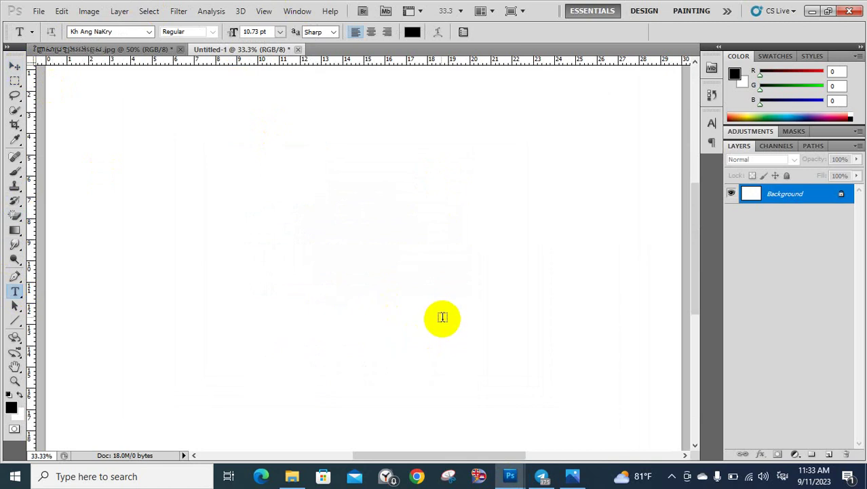
click(672, 476)
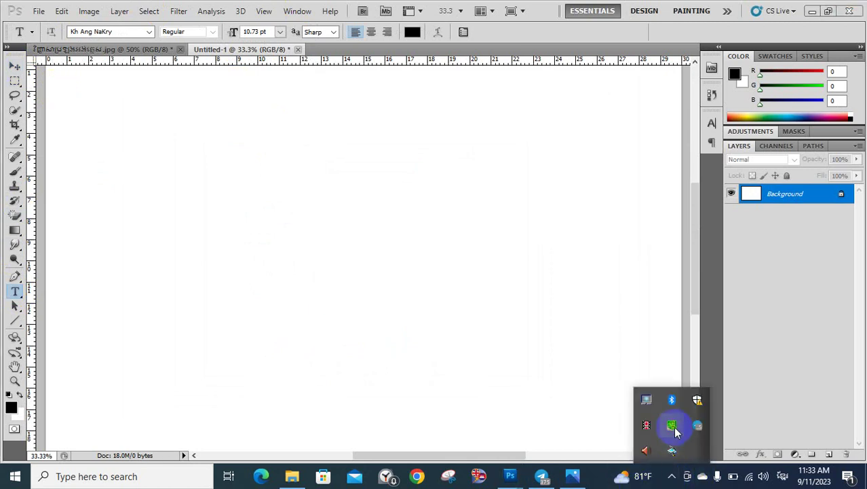
click(675, 432)
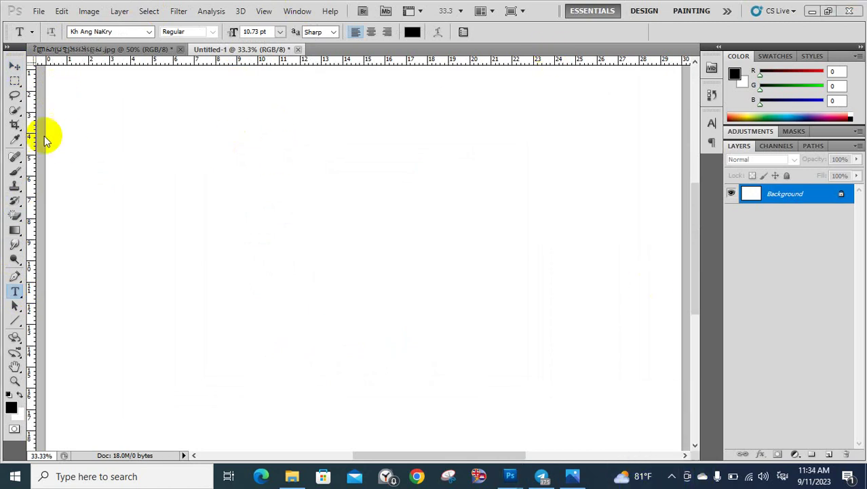
- Start a text layer near the page's upper-left corner with the font size set to 30 pt
click(15, 288)
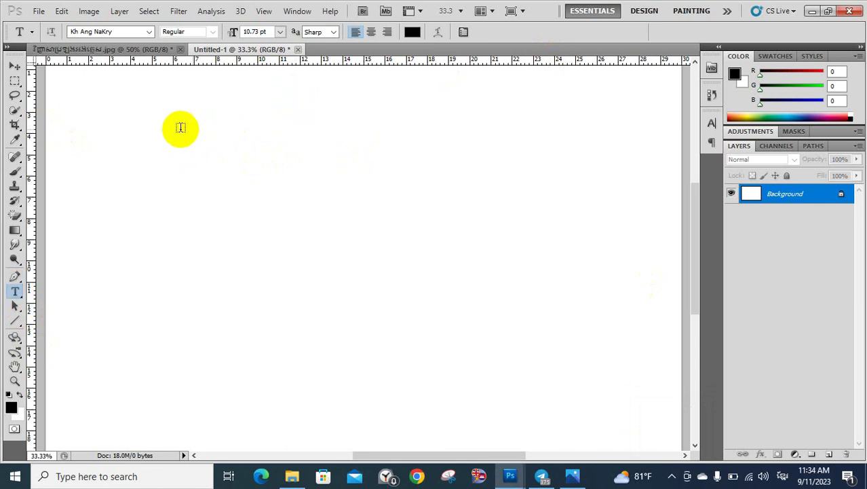
click(130, 105)
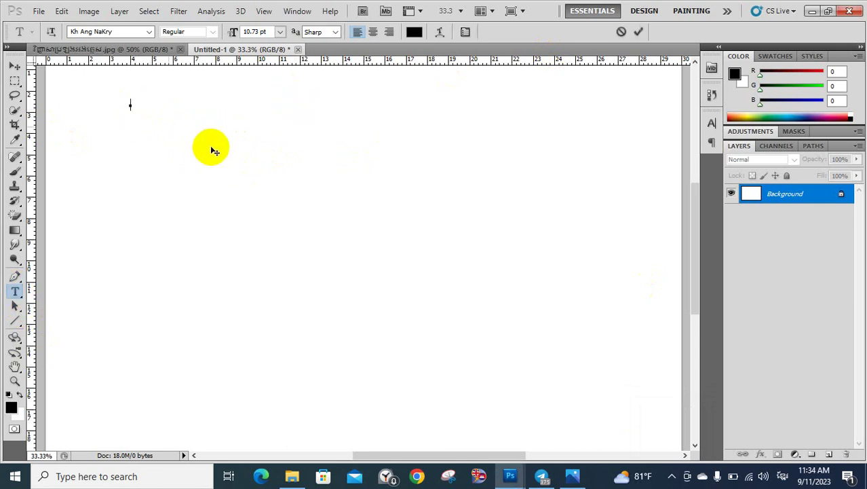
click(279, 33)
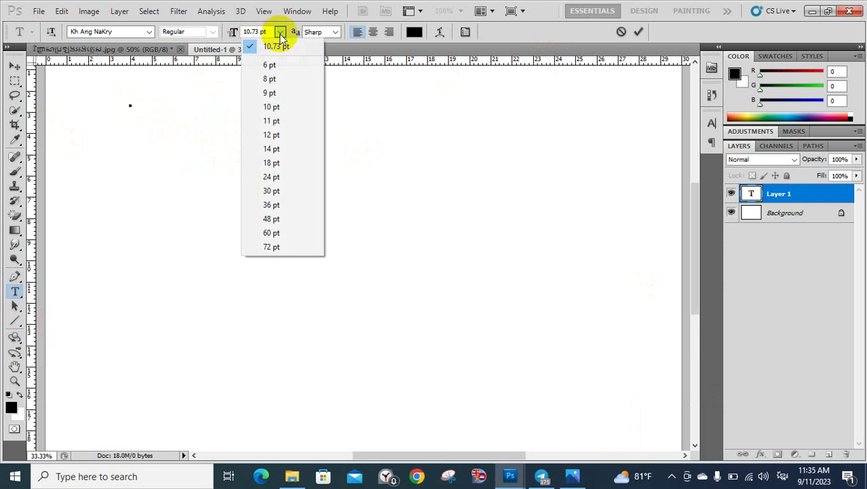
click(271, 163)
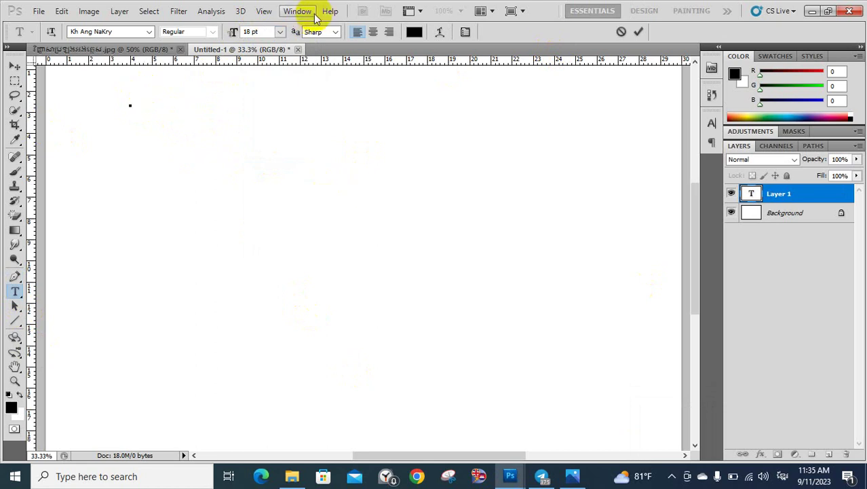
click(279, 33)
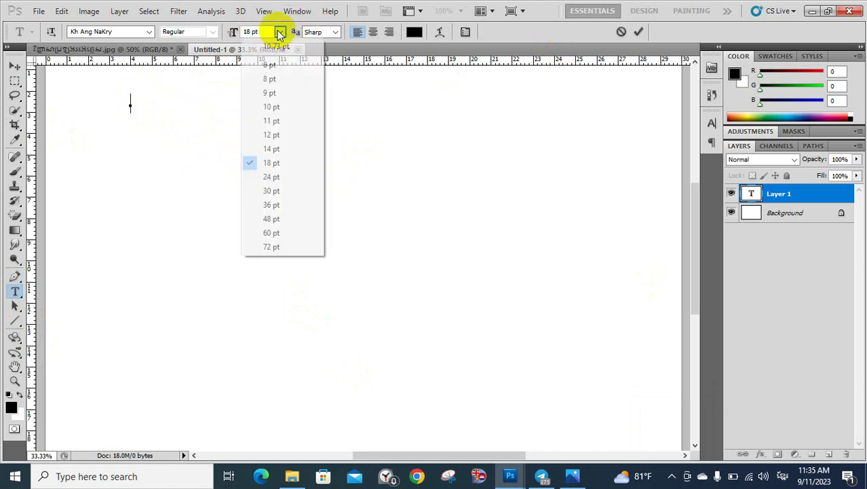
click(258, 191)
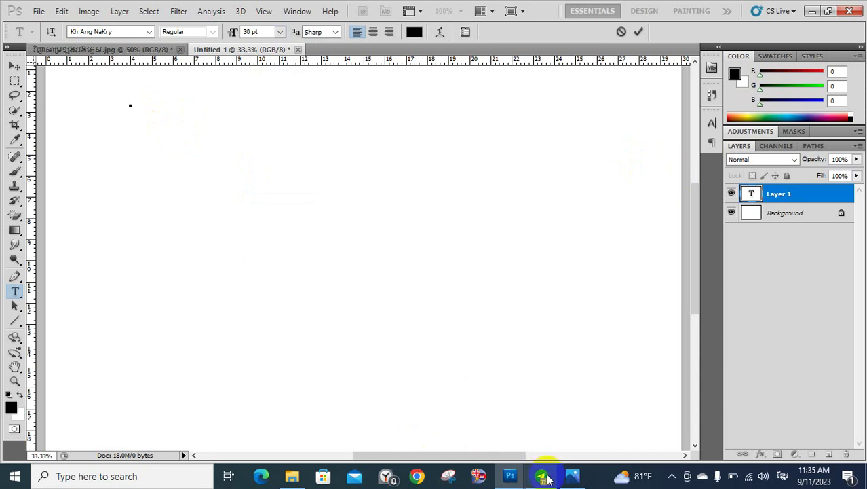
- Write the opening sentence "Hi, my name is" followed by the writer's first name and a full stop
mouse_move(547, 479)
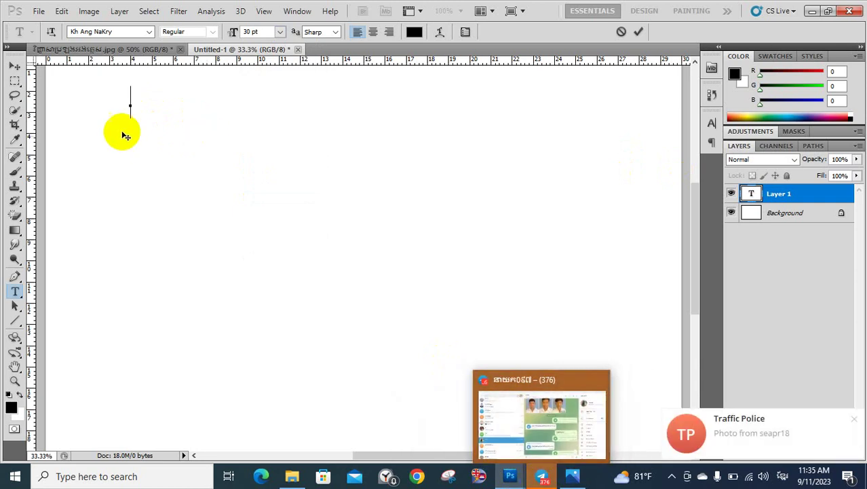
text(x)
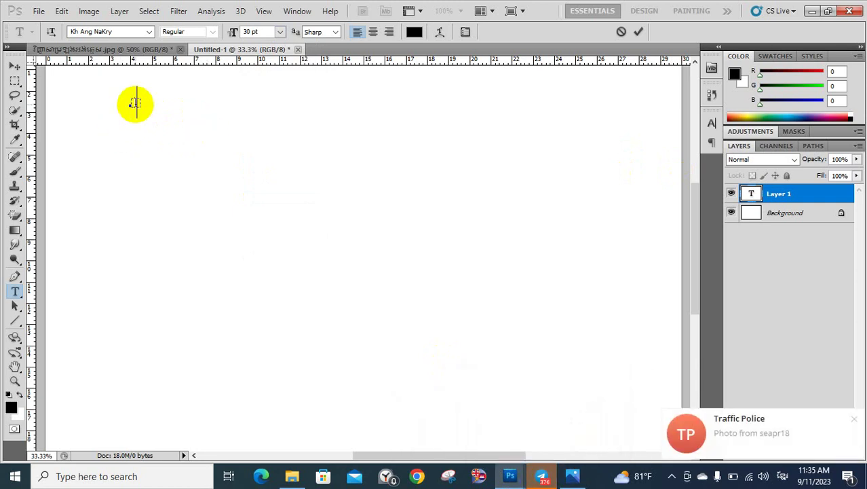
key(BackSpace)
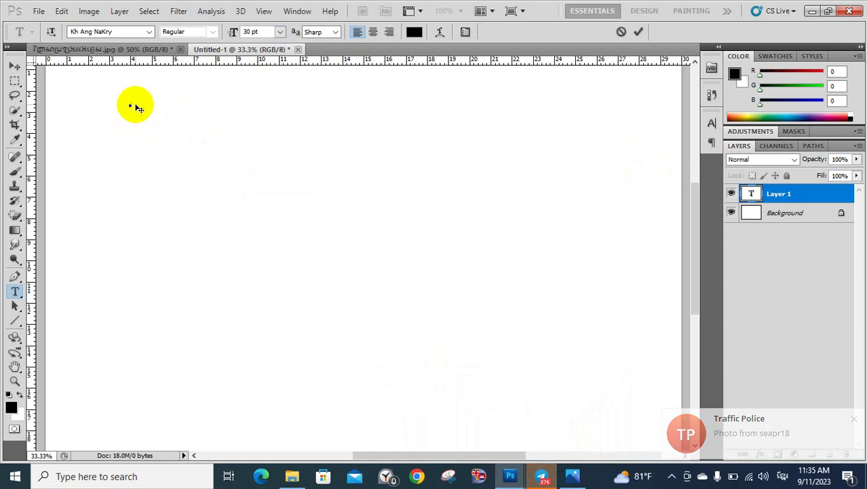
text(Hi,)
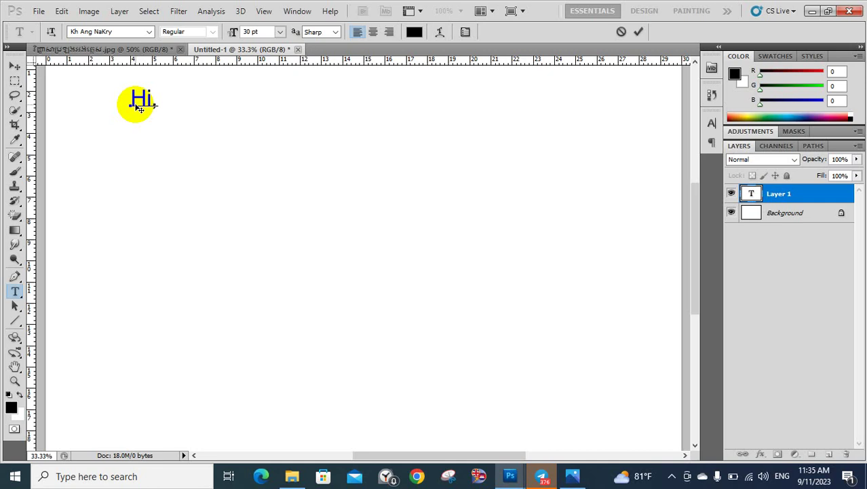
text( M)
key(BackSpace)
text(my)
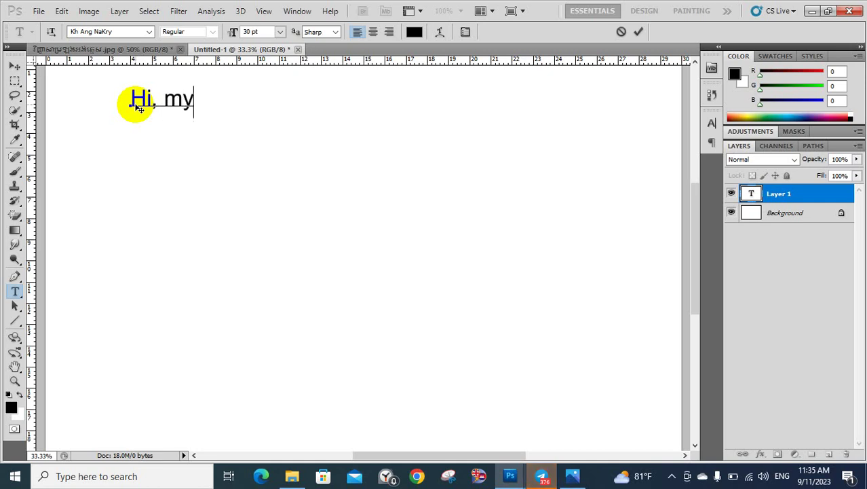
text( name i)
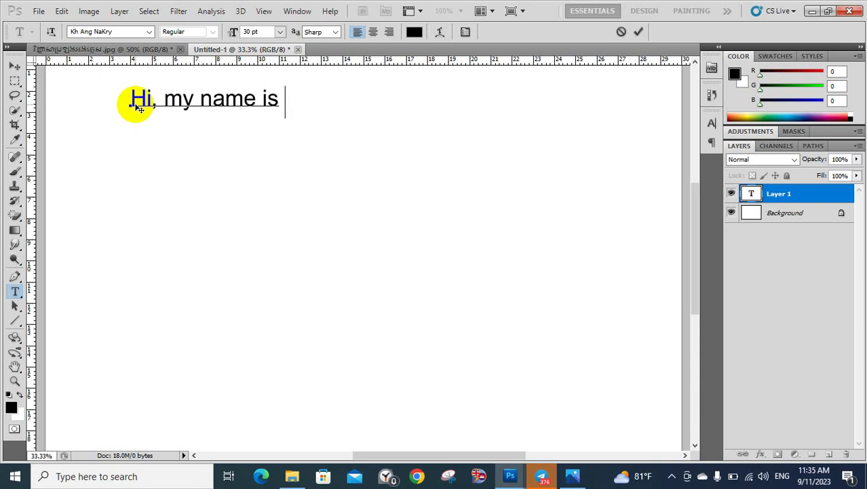
text(Pi)
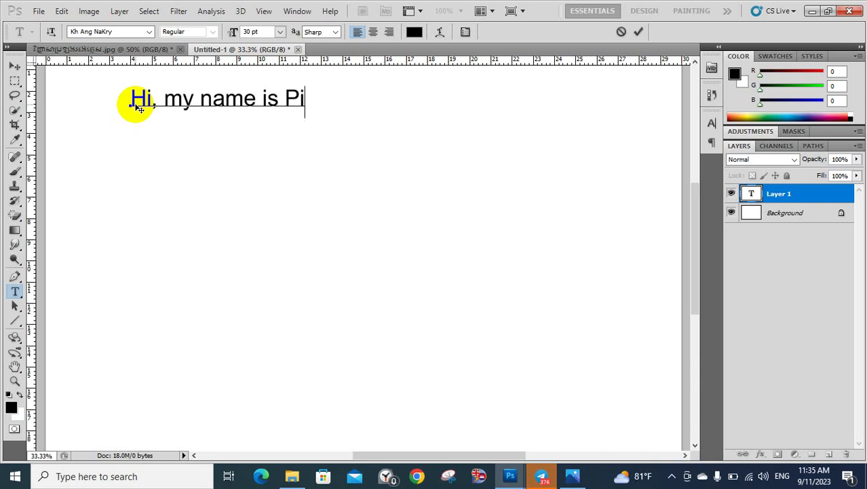
text(seth. I)
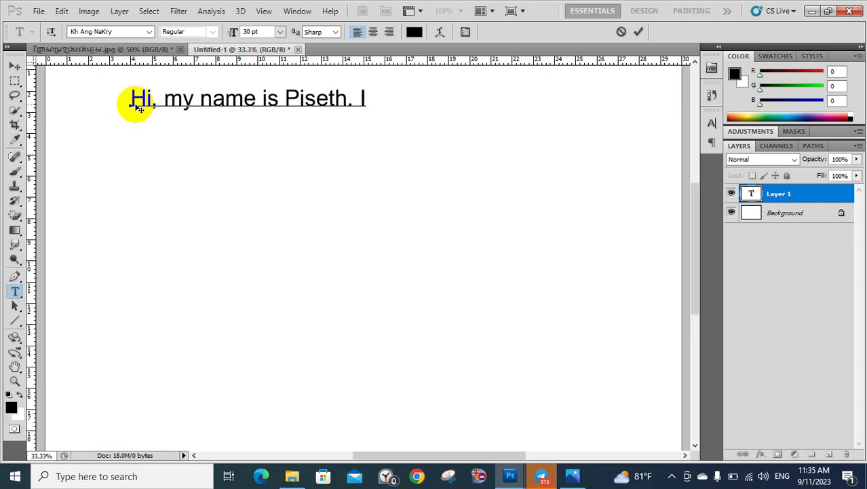
- Continue the paragraph on the same line with "I am 12 years old. I am in grade"
text(am )
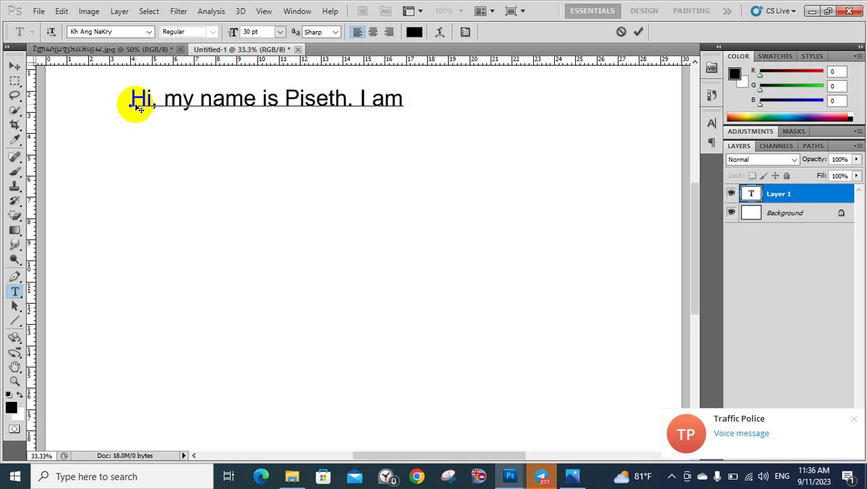
text(12 years )
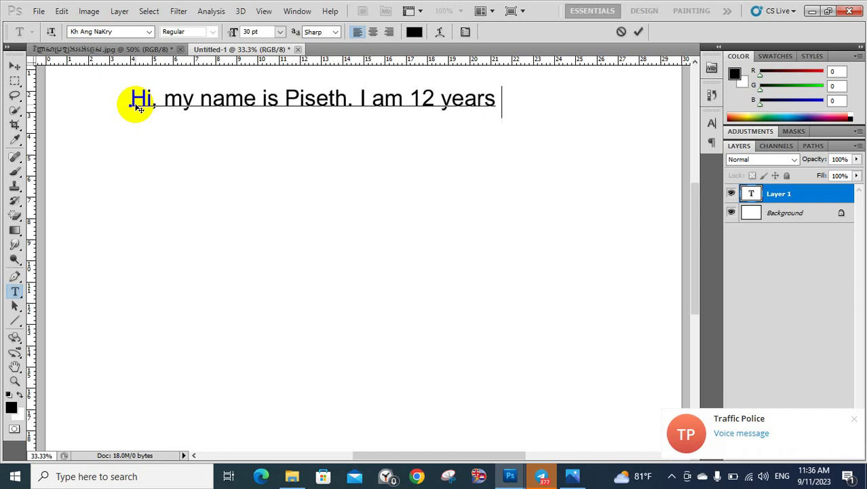
text(old. Li)
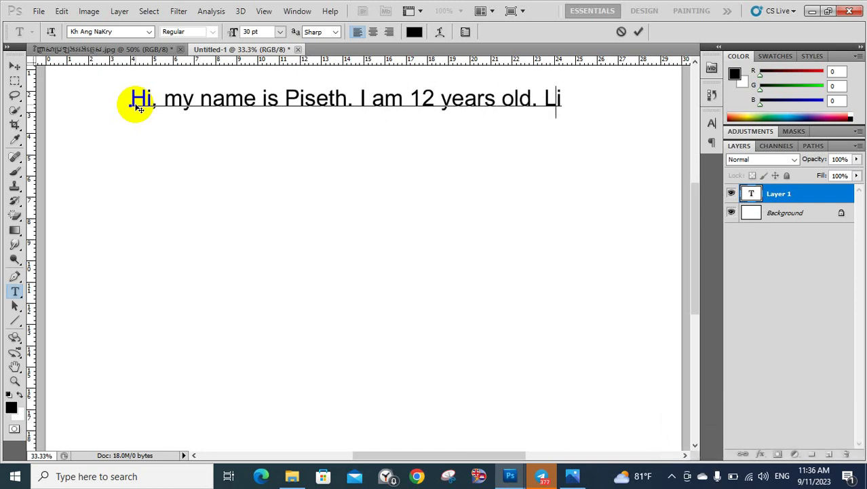
key(BackSpace)
key(BackSpace)
key(BackSpace)
text(I am )
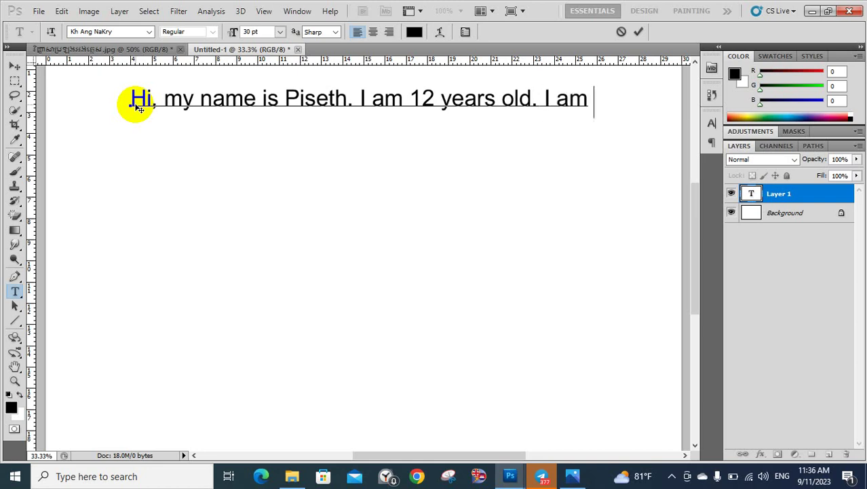
text(in grad)
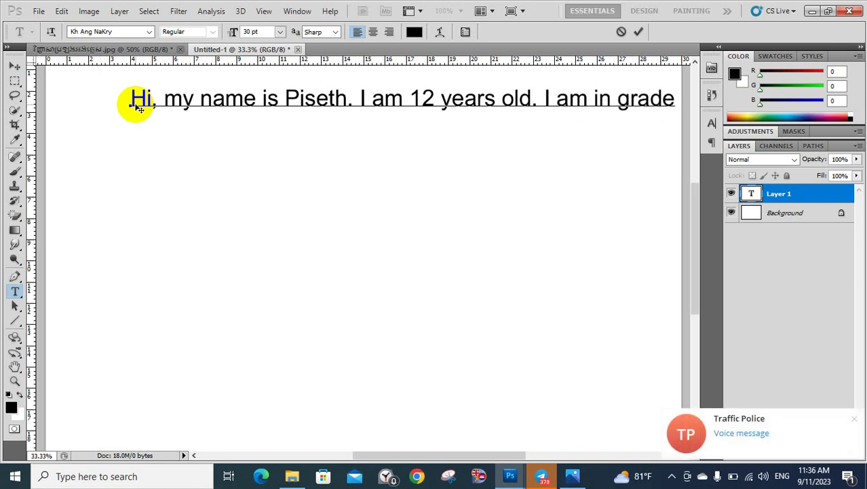
- Move the text line closer to the page's left edge and indent its beginning slightly
drag(218, 257, 180, 257)
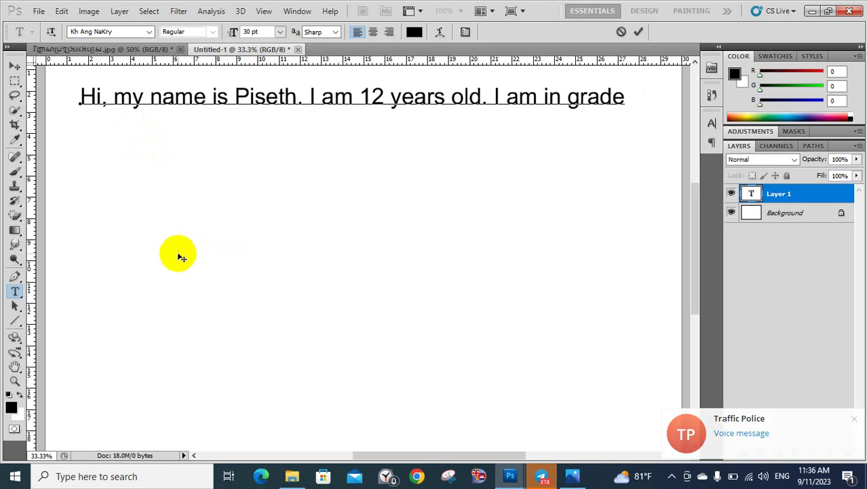
drag(77, 97, 88, 99)
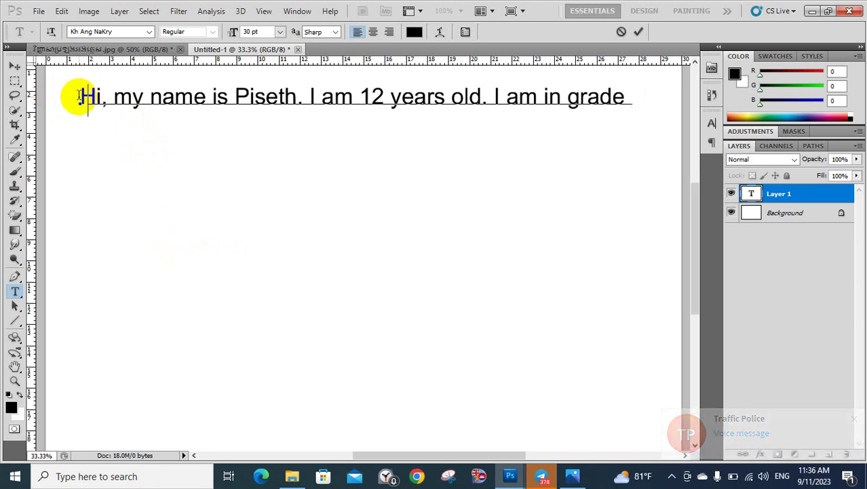
text(.)
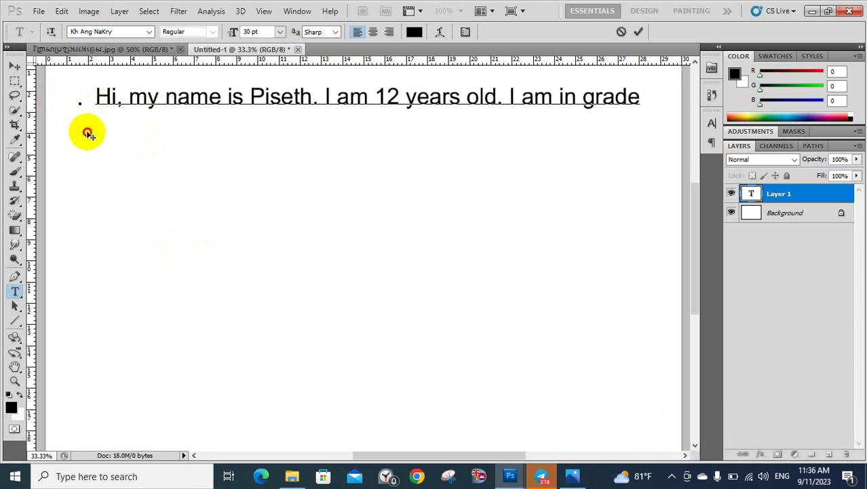
- Add the grade number 7 on a second line of the paragraph and select all of its text
click(83, 123)
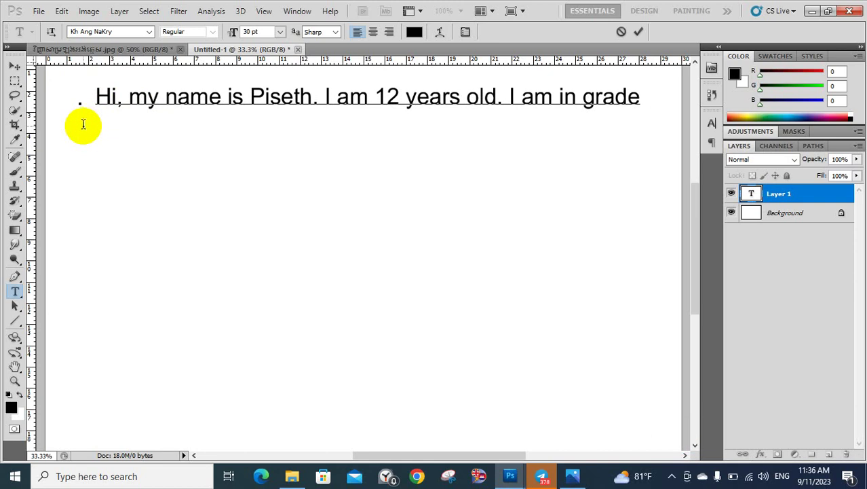
text(77)
key(ctrl+a)
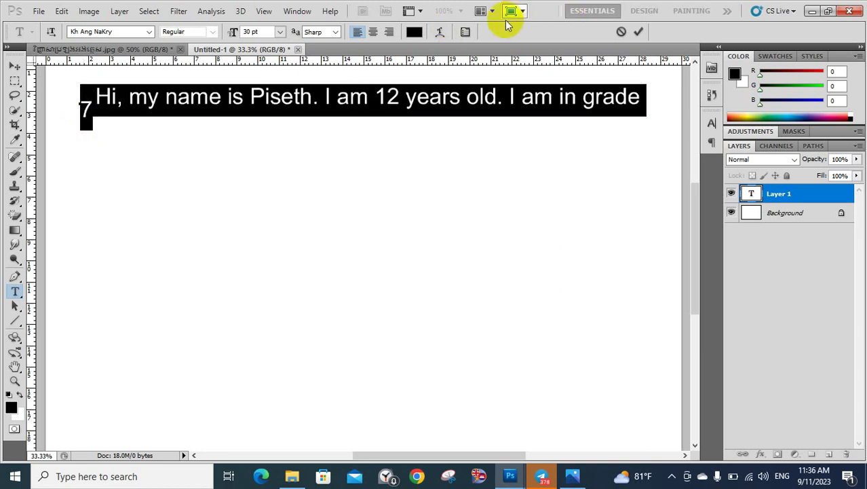
- Set the leading of the selected paragraph to 45.89 pt and add a full stop after the grade number 7
click(466, 32)
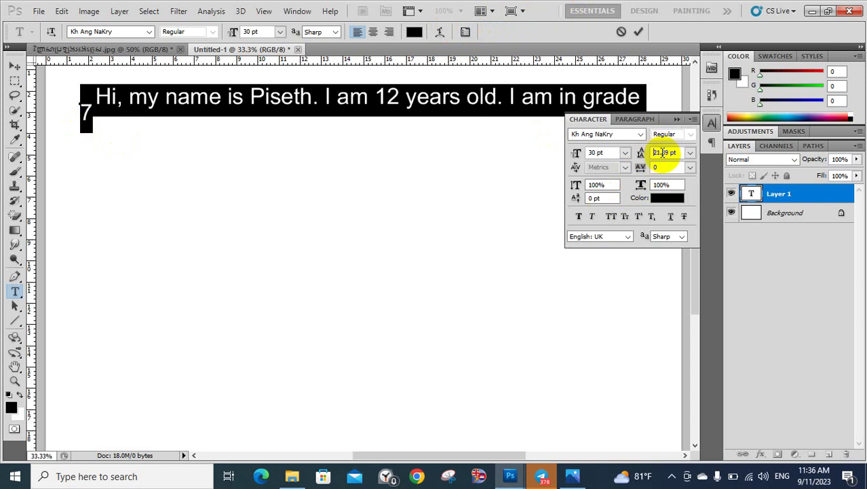
scroll(664, 154, up, 3)
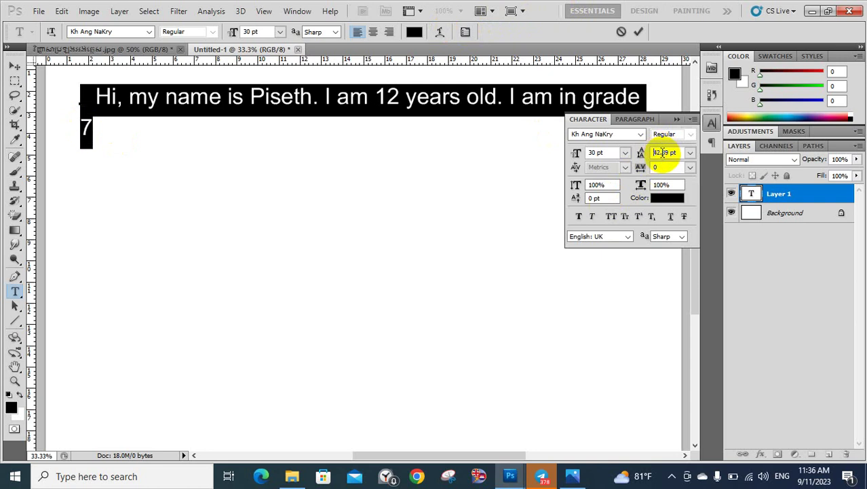
click(100, 133)
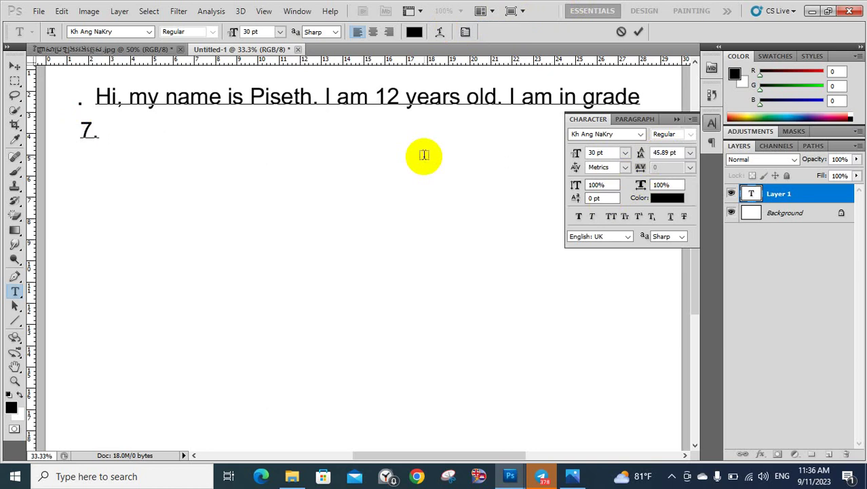
click(683, 122)
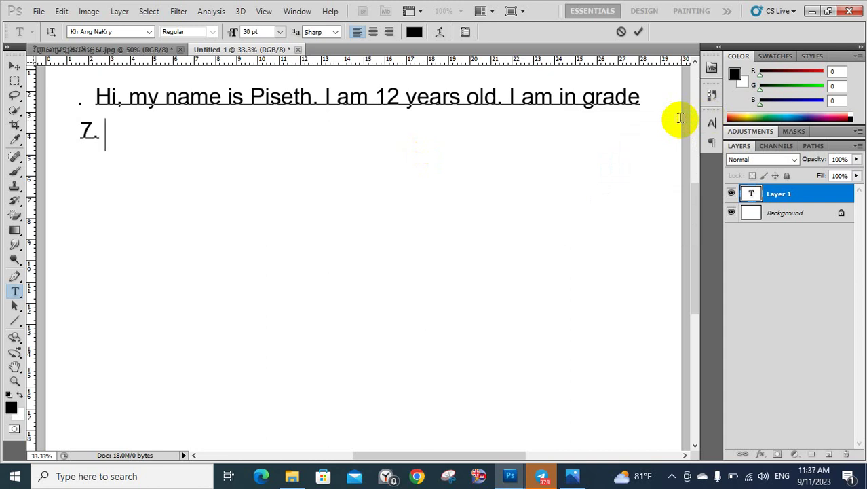
- Continue the second line with the sentence "I am the second child in my family."
text(am )
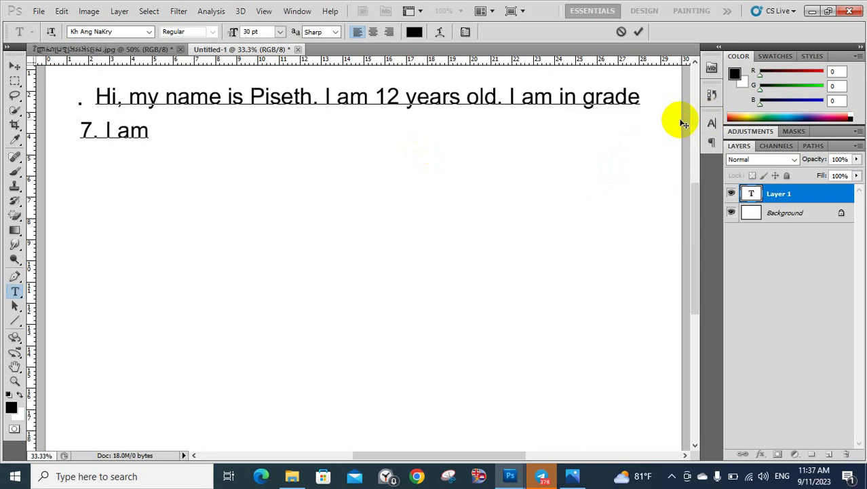
text(the sc)
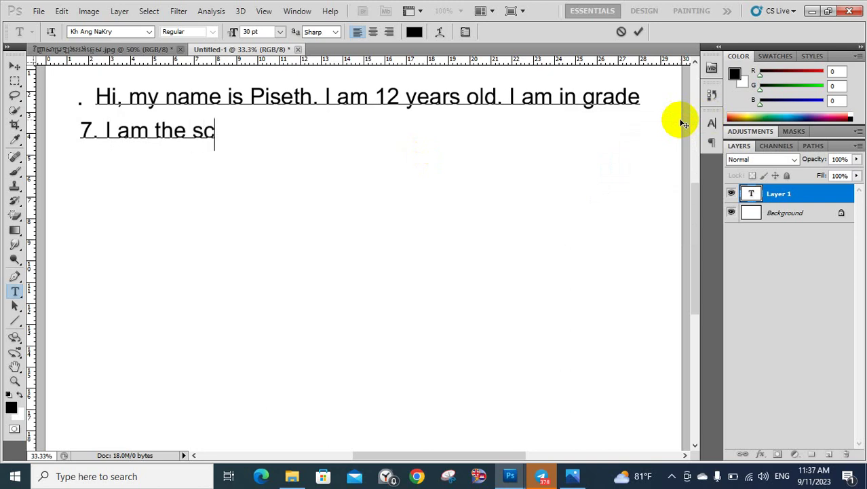
key(BackSpace)
text(econd)
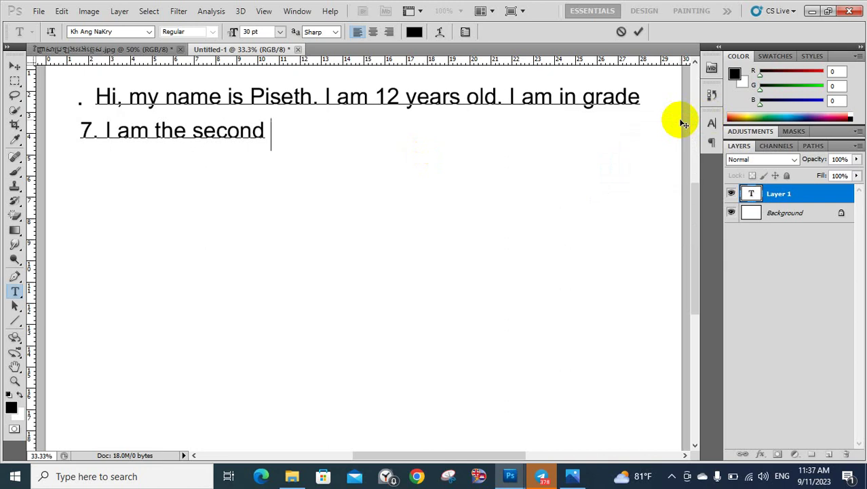
text( chi)
text(im)
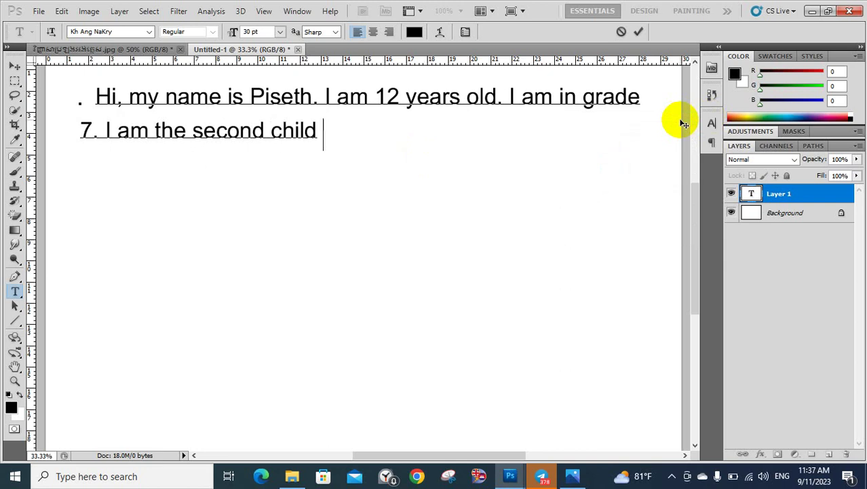
key(BackSpace)
text(n my fami)
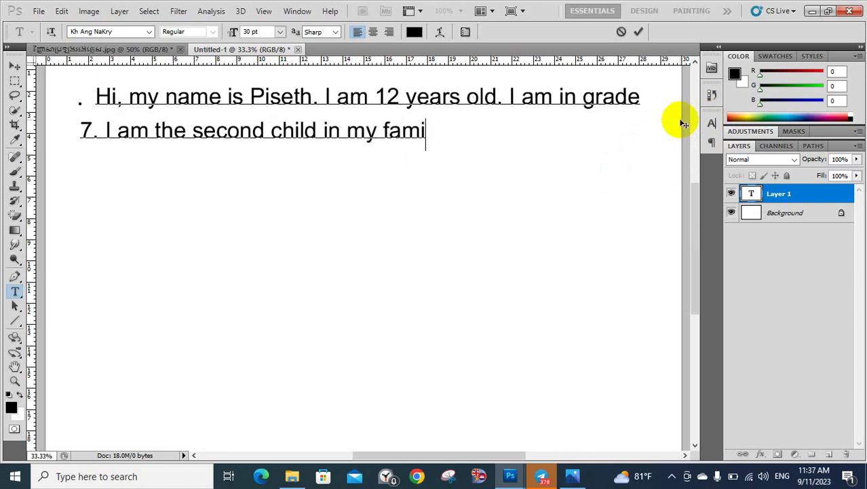
text(ly.)
- Add the sentence "I live in Kampot Province.", breaking to a third line before "Province"
text(I)
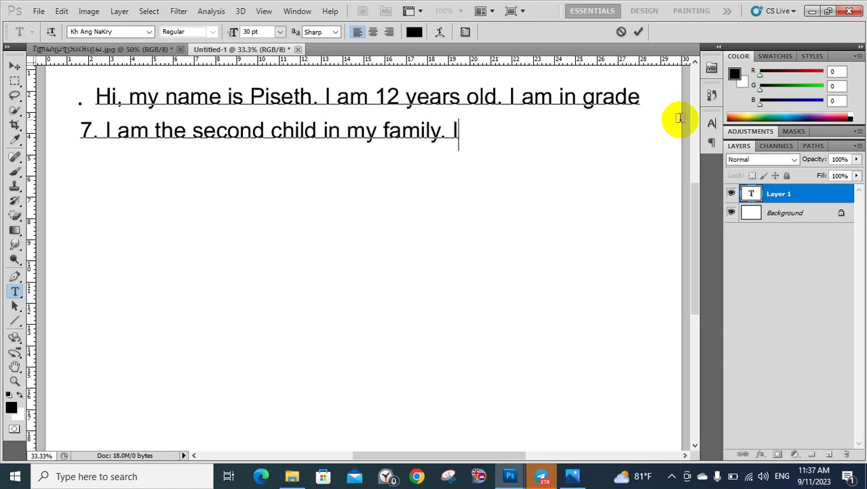
text( live)
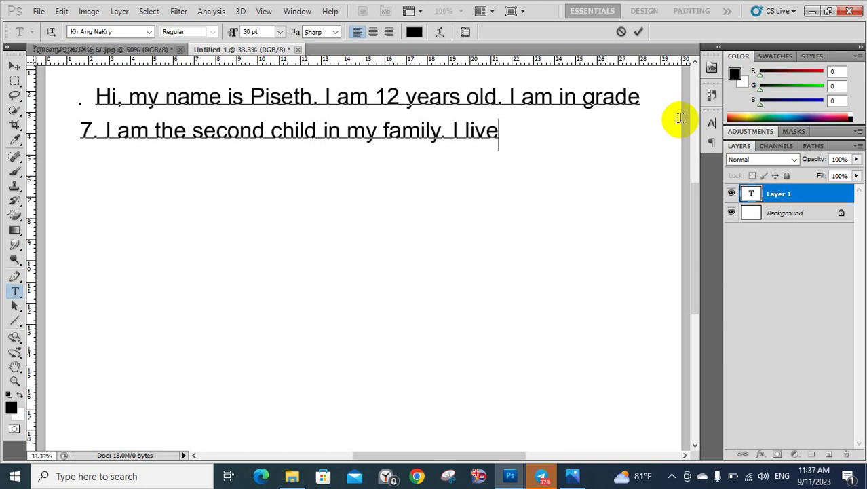
text( in Ka)
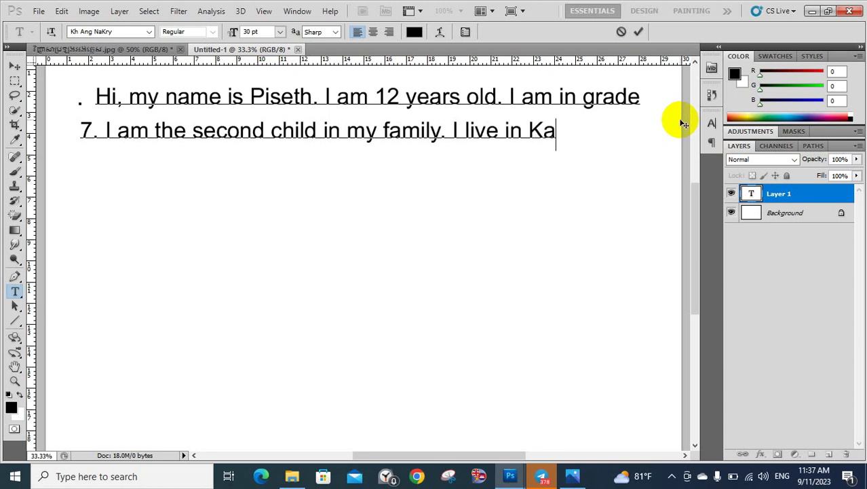
key(BackSpace)
text(mpot)
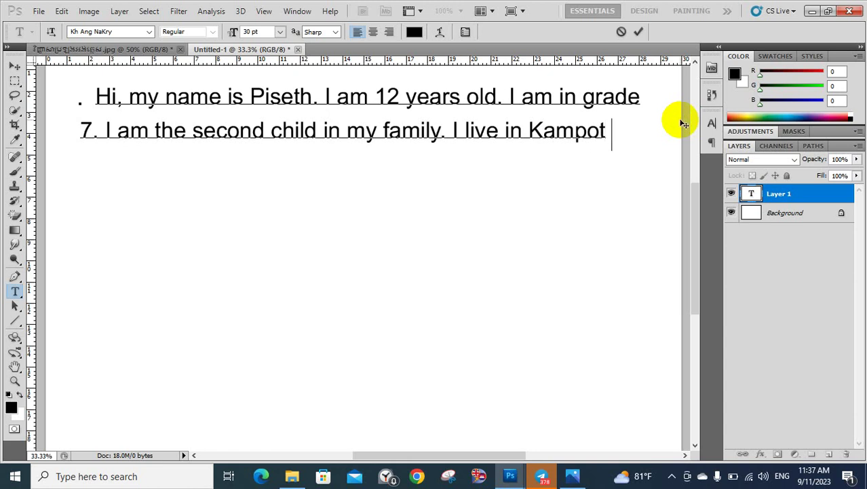
key(Return)
text(Pro)
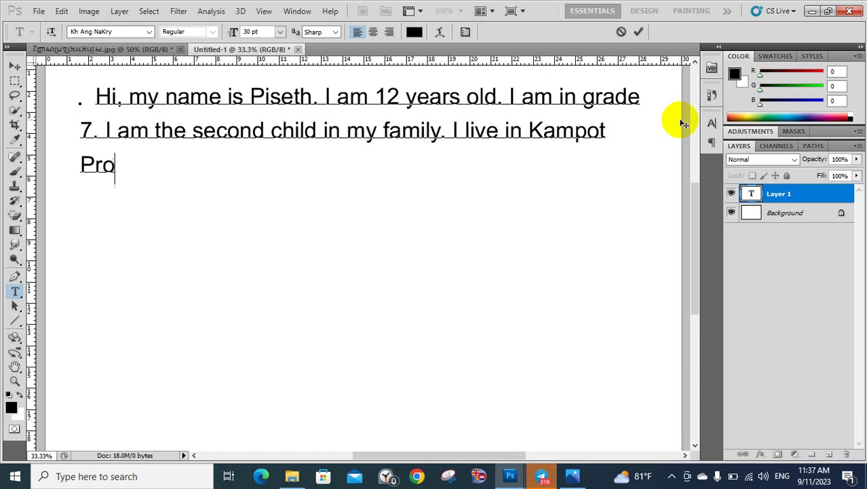
text(vince )
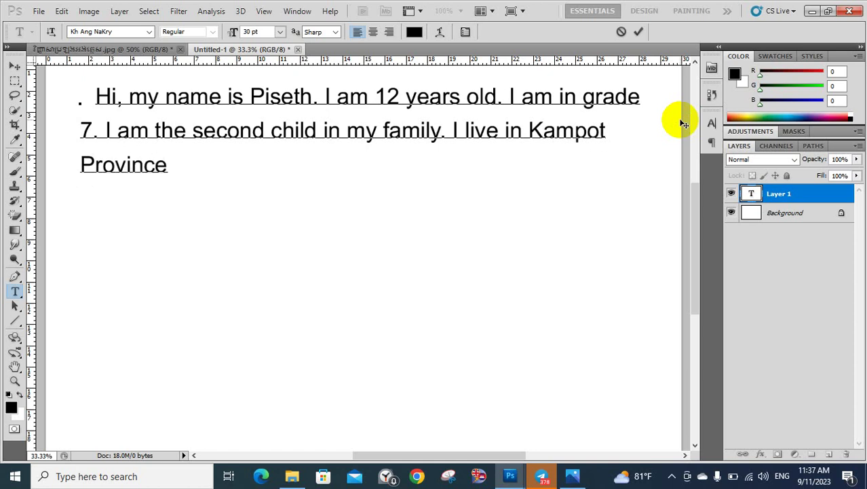
text(.)
- Start the next sentence on the third line with "I learn English at"
text(I learn W)
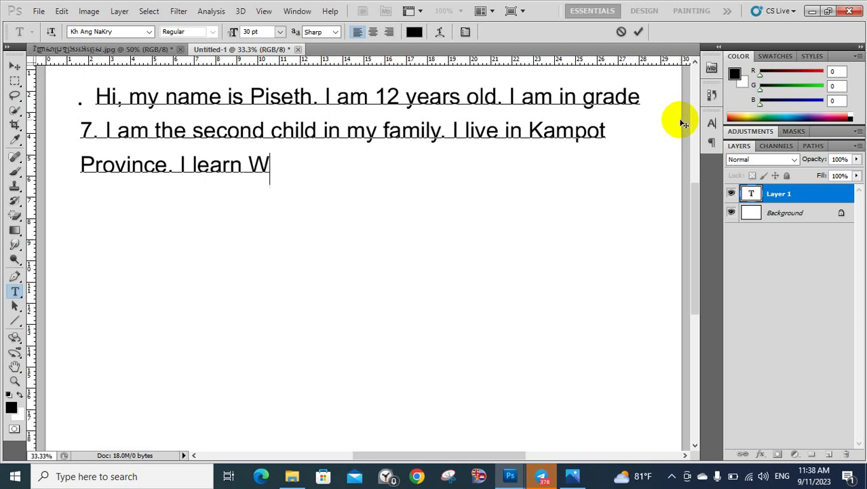
key(BackSpace)
text(Englis)
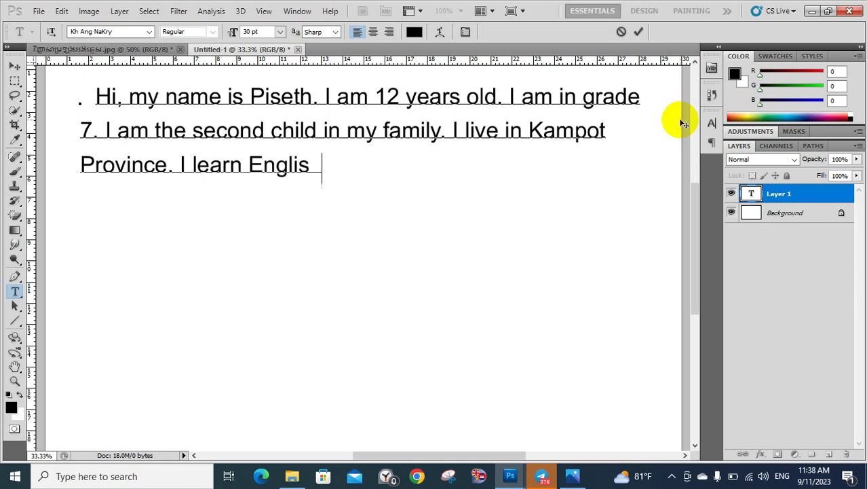
key(BackSpace)
text(h at)
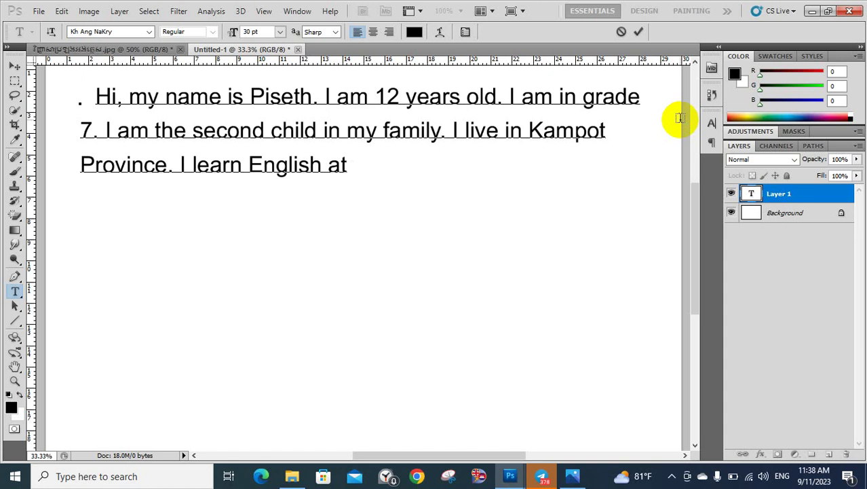
click(672, 476)
click(379, 323)
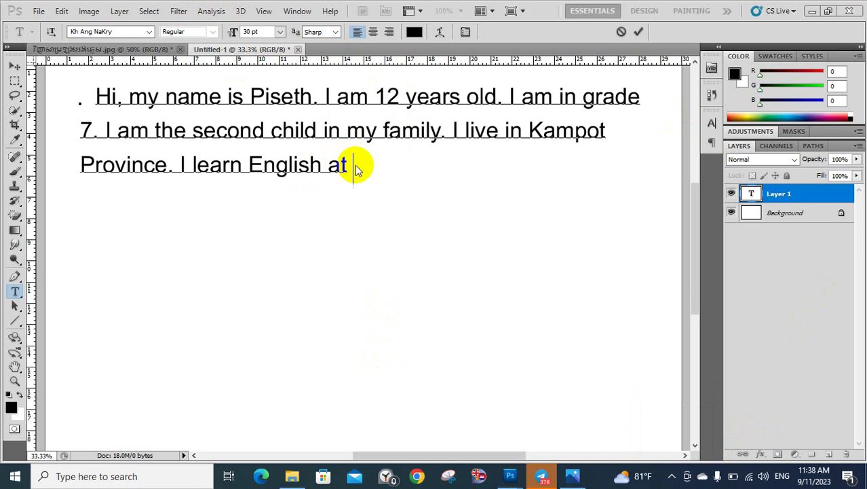
click(693, 181)
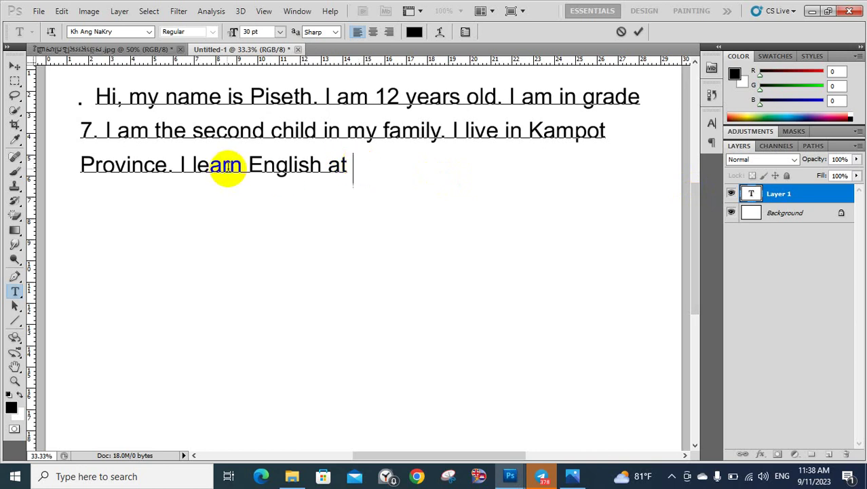
- Continue the sentence about learning English with the school name "Preykhchea"
text(P)
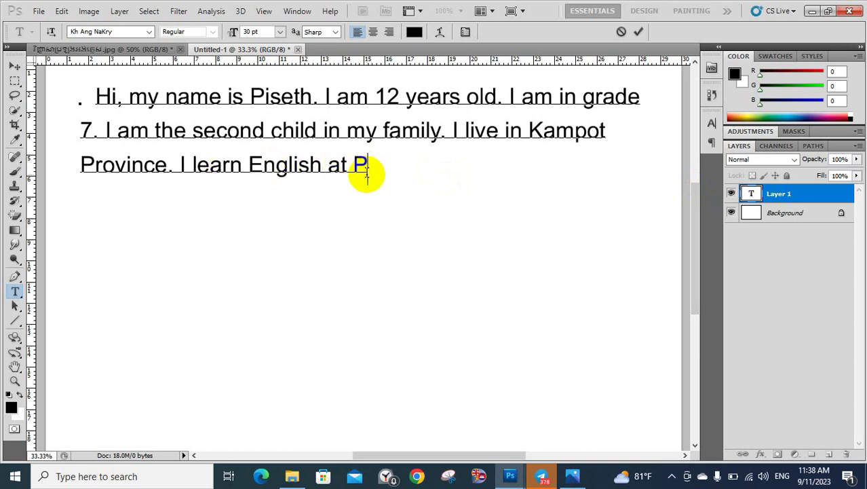
text(reykh)
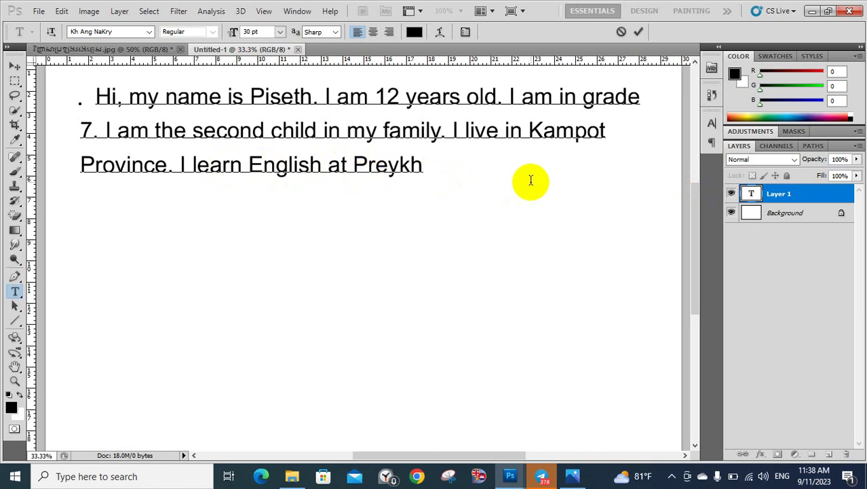
text(cheay)
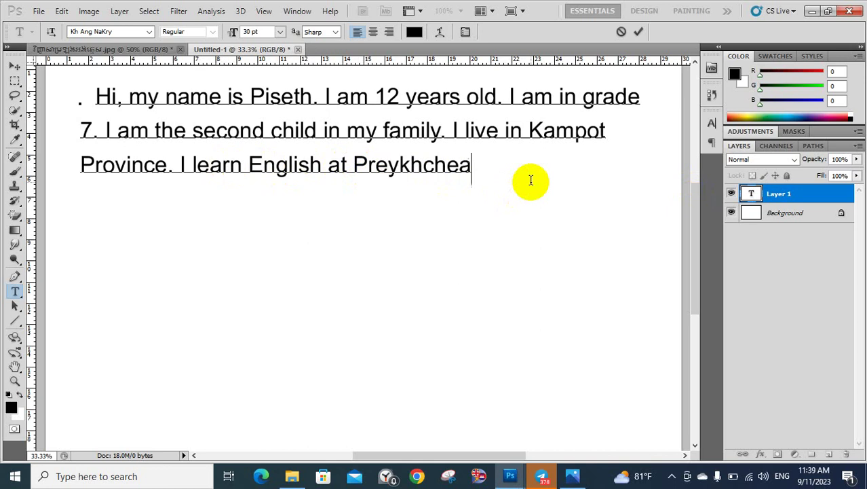